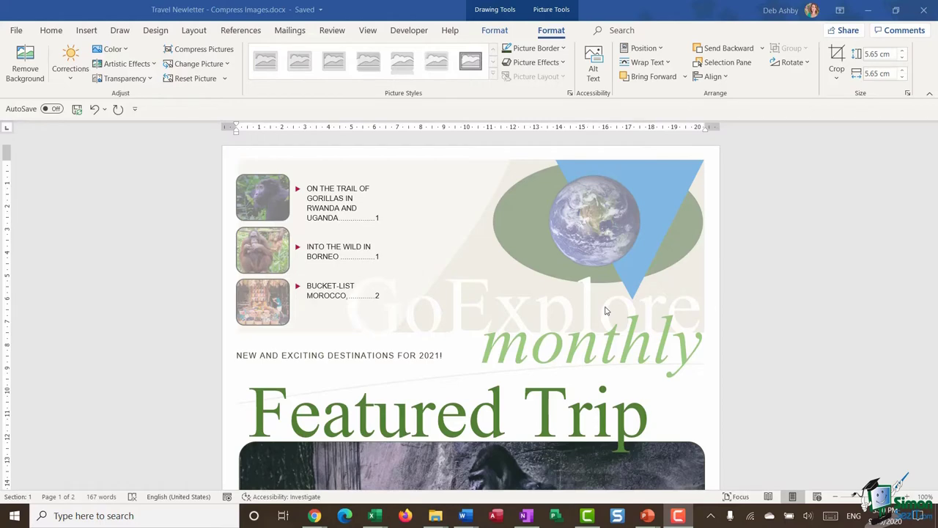
Step: Deselect the photo and scroll through the newsletter to review its pictures
{"action": "scroll", "coordinate": [605, 308], "scroll_direction": "down", "scroll_amount": 5}
{"action": "scroll", "coordinate": [654, 288], "scroll_direction": "down", "scroll_amount": 3}
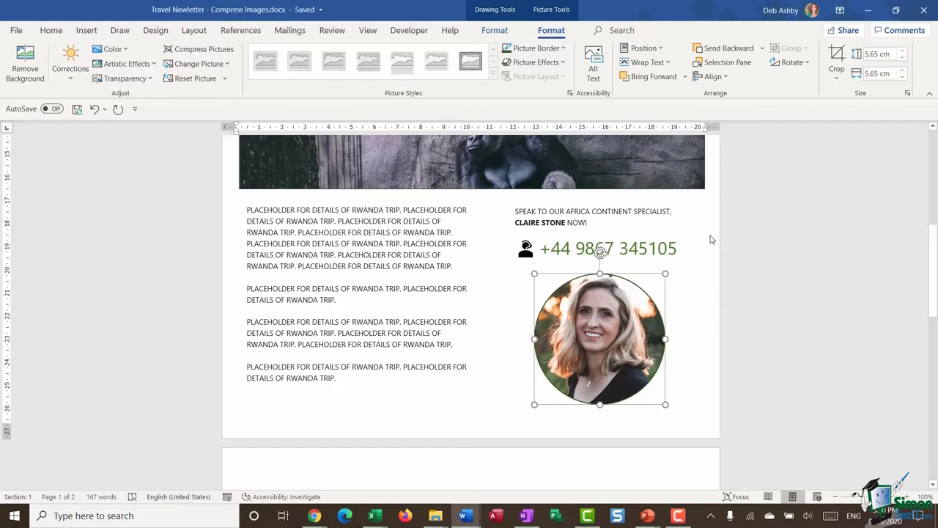
{"action": "key", "text": "Escape"}
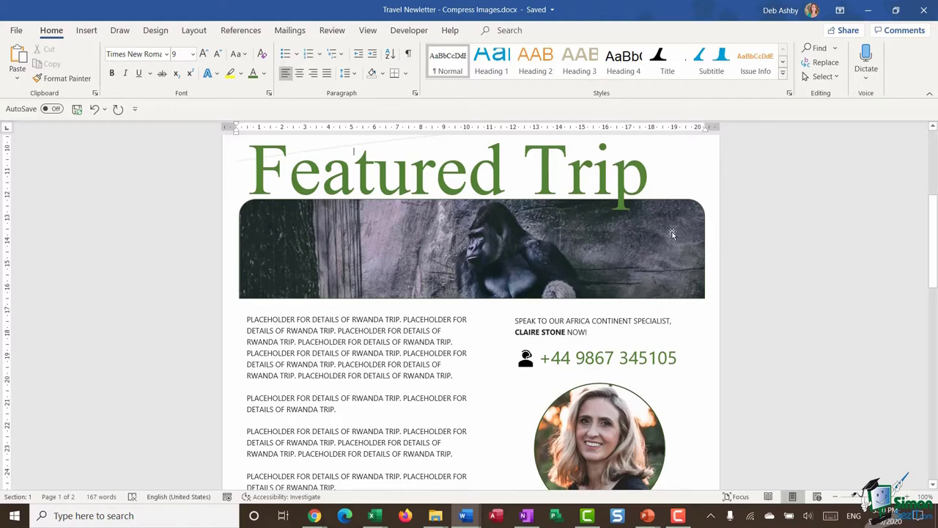
{"action": "scroll", "coordinate": [689, 236], "scroll_direction": "up", "scroll_amount": 5}
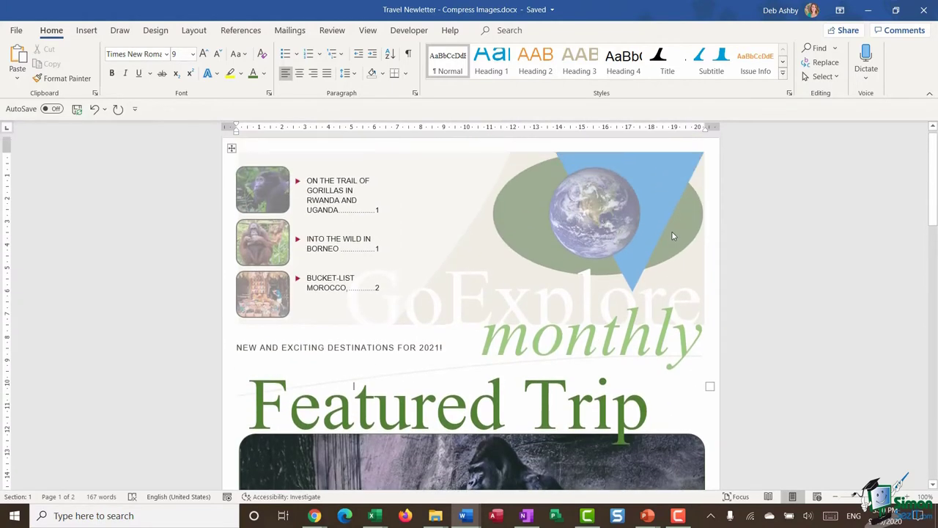
{"action": "scroll", "coordinate": [672, 231], "scroll_direction": "down", "scroll_amount": 4}
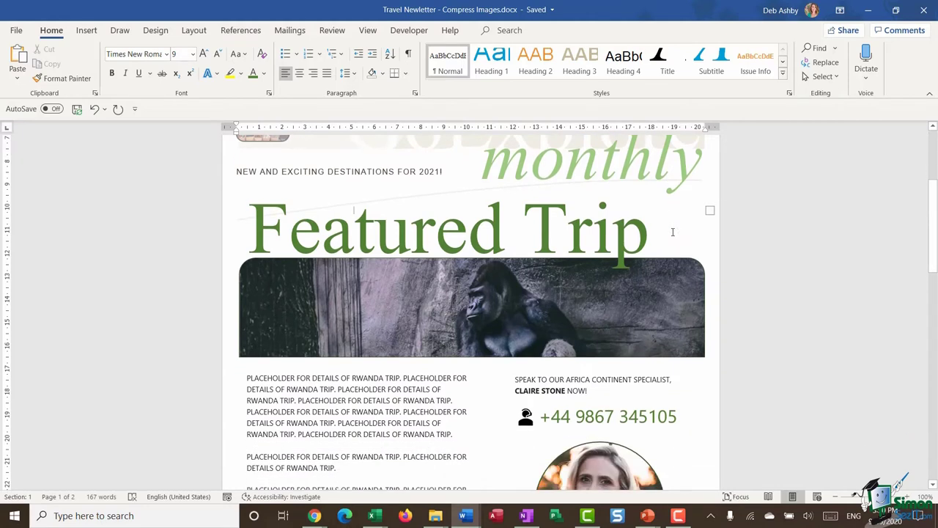
{"action": "scroll", "coordinate": [672, 232], "scroll_direction": "up", "scroll_amount": 3}
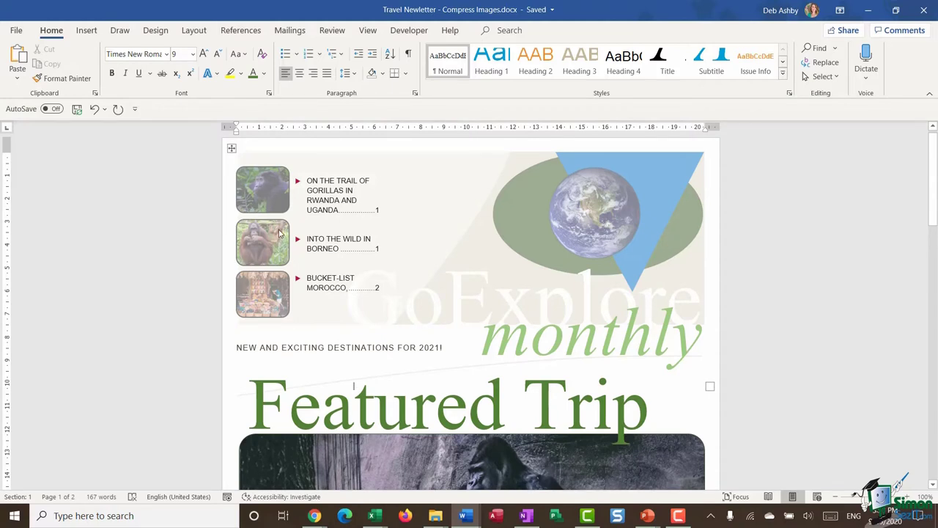
{"action": "scroll", "coordinate": [449, 234], "scroll_direction": "down", "scroll_amount": 3}
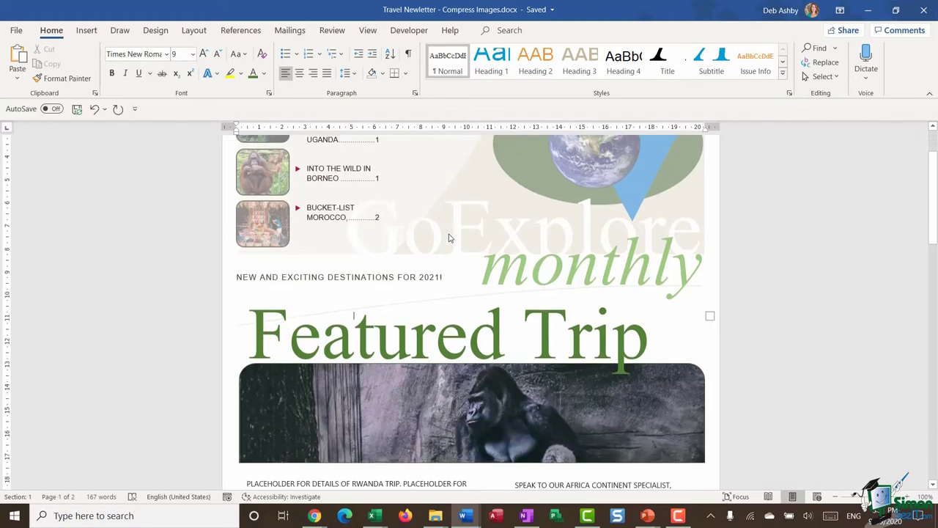
{"action": "scroll", "coordinate": [528, 308], "scroll_direction": "down", "scroll_amount": 3}
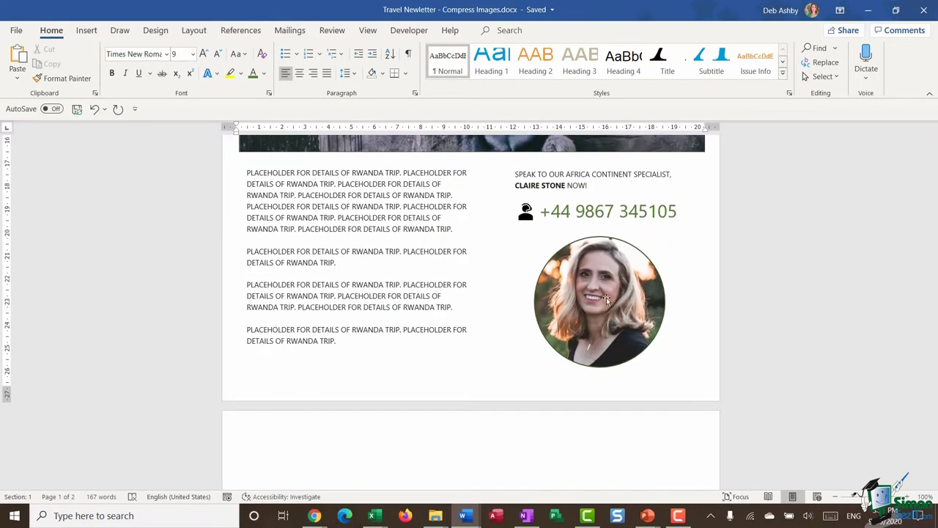
{"action": "scroll", "coordinate": [607, 299], "scroll_direction": "up", "scroll_amount": 2}
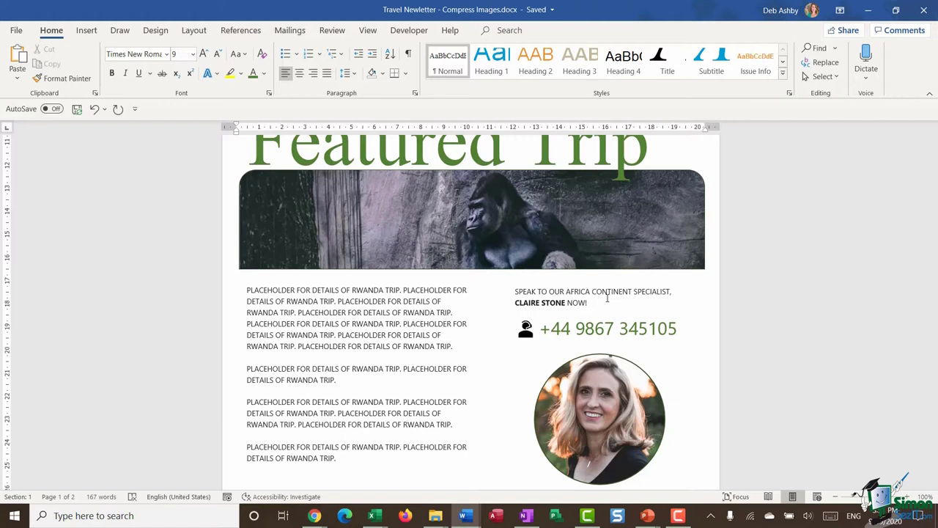
Step: Check the newsletter's original 43.6 MB file size on the File Info page
{"action": "left_click", "coordinate": [15, 33]}
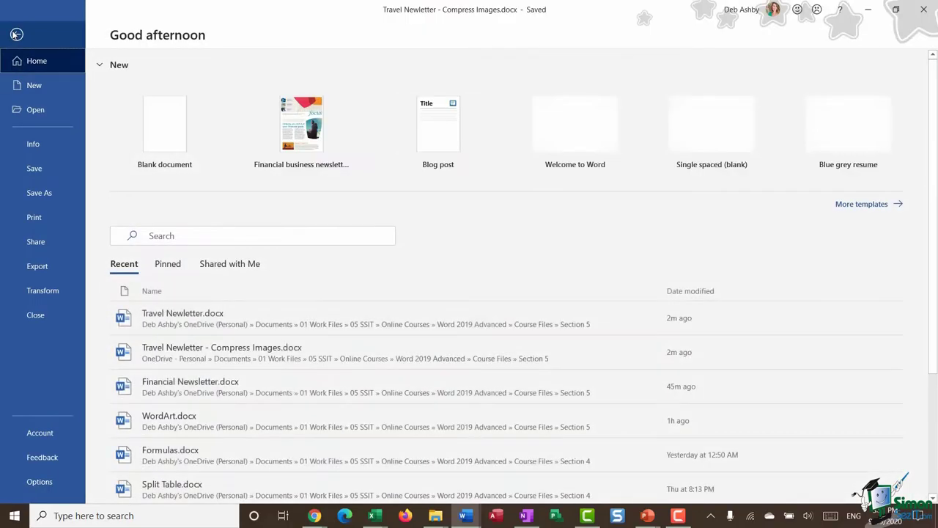
{"action": "left_click", "coordinate": [32, 144]}
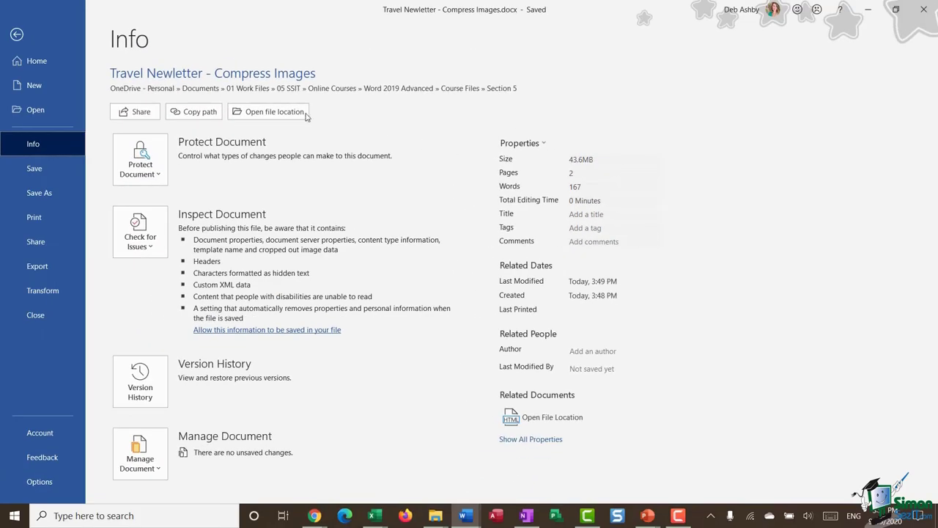
{"action": "left_click", "coordinate": [19, 36]}
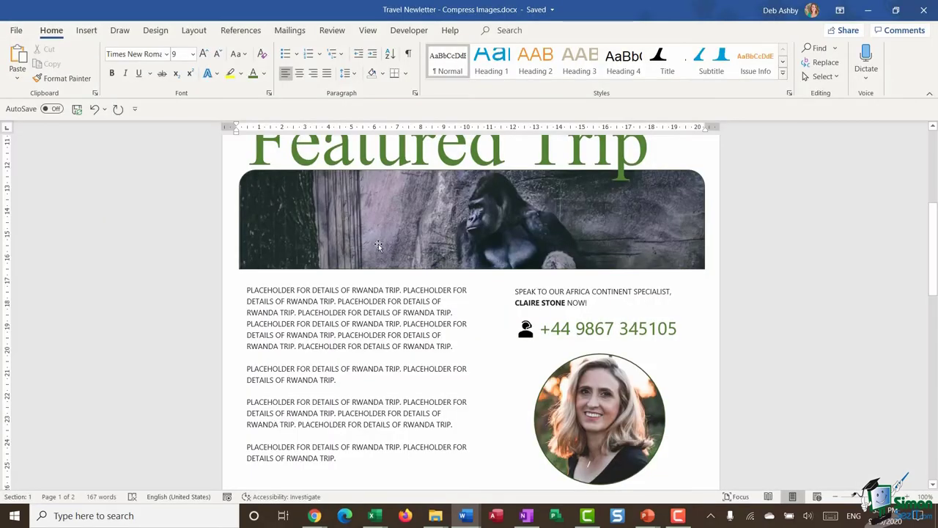
Step: Select the gorilla photo under Featured Trip and show its Picture Format tools
{"action": "scroll", "coordinate": [483, 242], "scroll_direction": "up", "scroll_amount": 5}
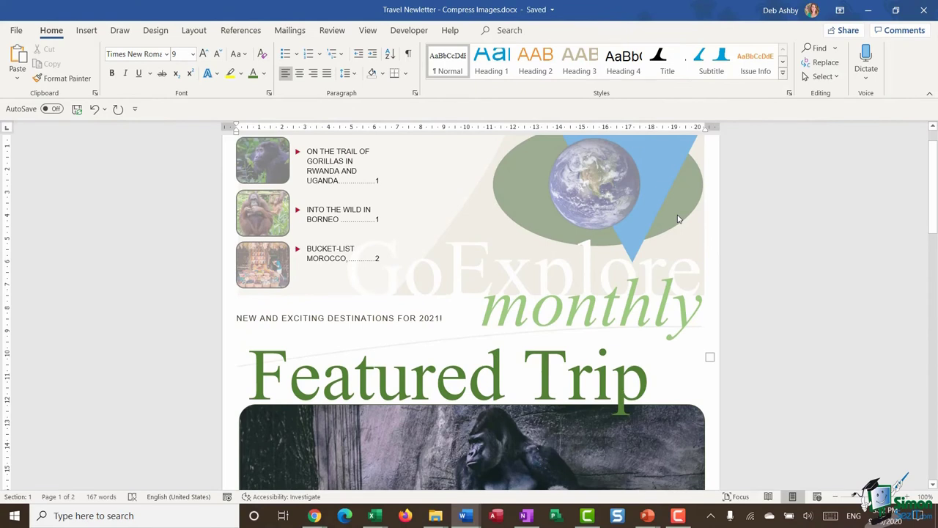
{"action": "scroll", "coordinate": [678, 218], "scroll_direction": "down", "scroll_amount": 5}
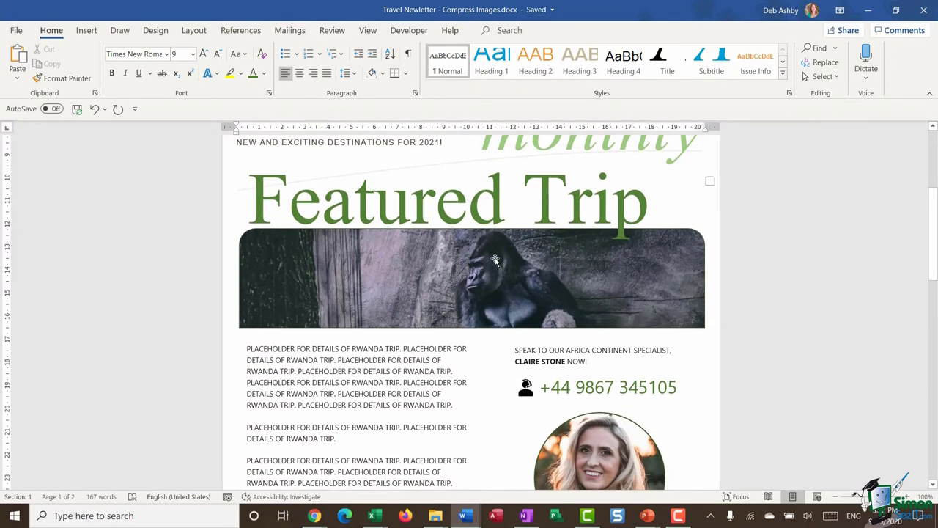
{"action": "left_click", "coordinate": [495, 260]}
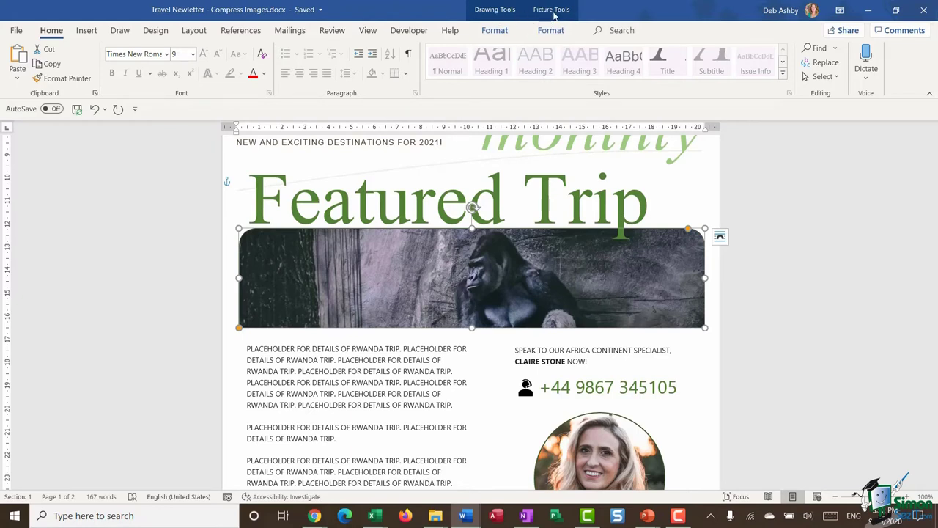
{"action": "left_click", "coordinate": [553, 14]}
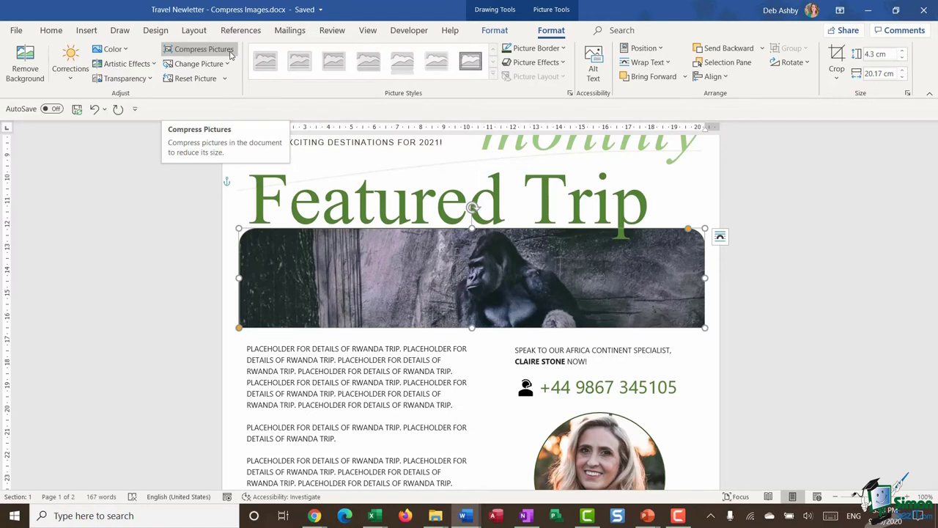
Step: Compress every picture, not only the gorilla photo, at high fidelity with cropped areas deleted
{"action": "left_click", "coordinate": [231, 53]}
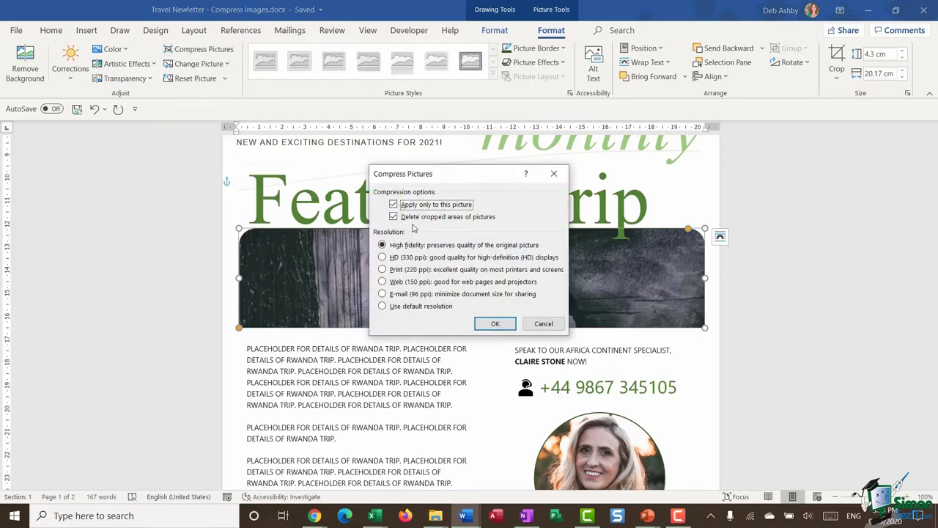
{"action": "left_click_drag", "start_coordinate": [514, 178], "coordinate": [697, 155]}
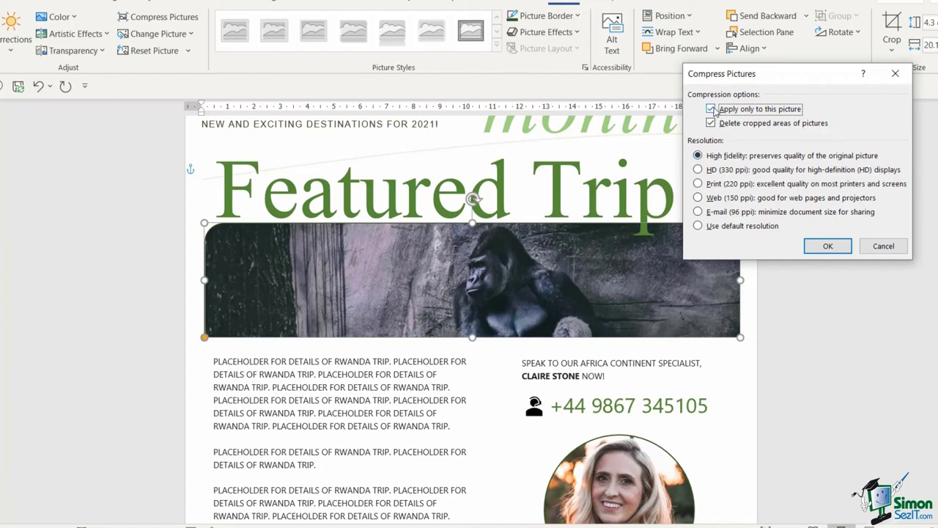
{"action": "left_click", "coordinate": [710, 110]}
{"action": "left_click", "coordinate": [828, 245]}
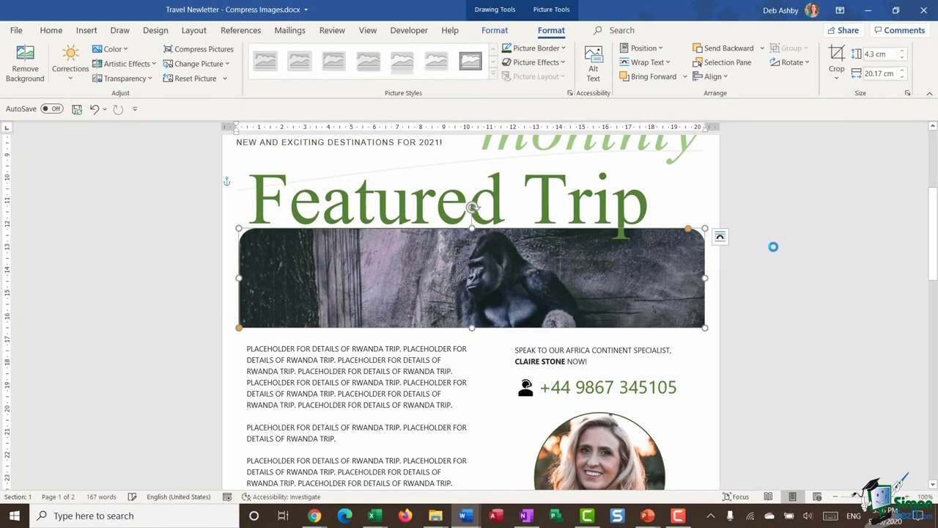
{"action": "left_click", "coordinate": [773, 246]}
{"action": "scroll", "coordinate": [580, 216], "scroll_direction": "down", "scroll_amount": 3}
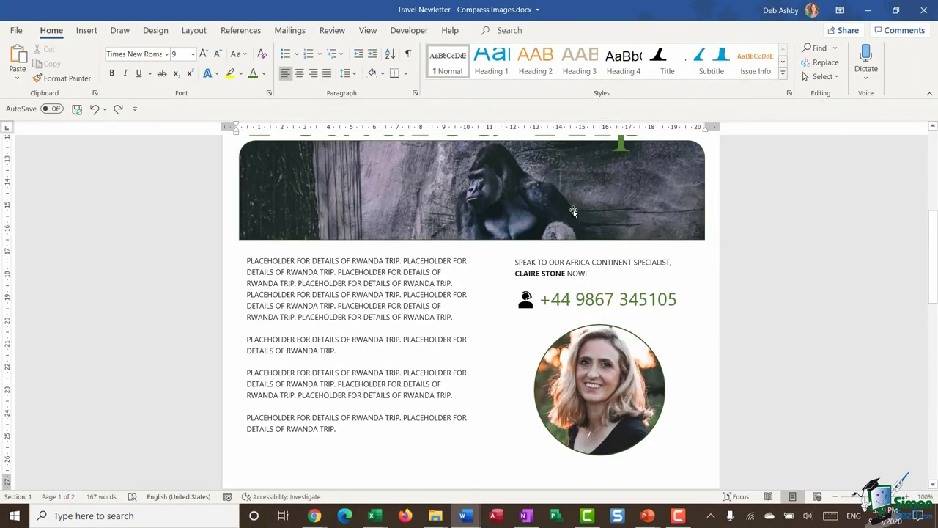
Step: Save the newsletter and confirm on the Info page that it is now 15.3 MB
{"action": "key", "text": "ctrl+s"}
{"action": "left_click", "coordinate": [15, 30]}
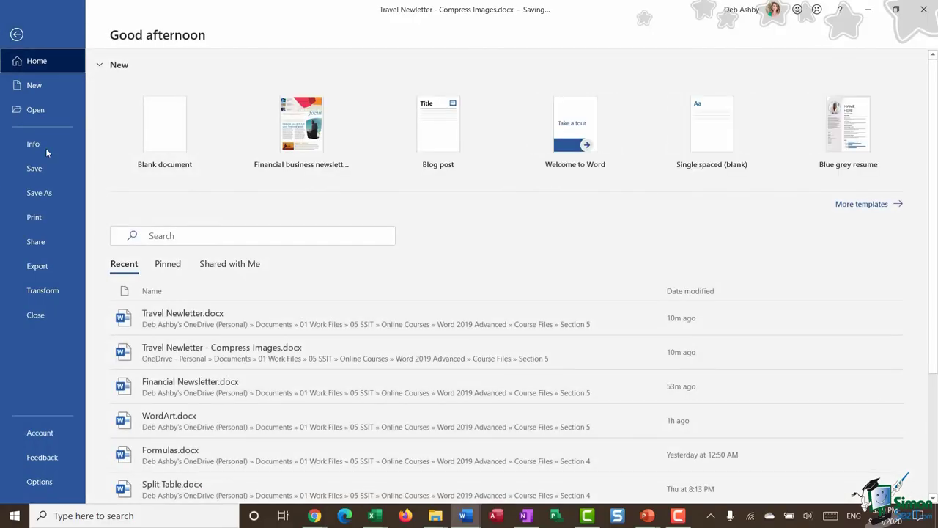
{"action": "left_click", "coordinate": [33, 144]}
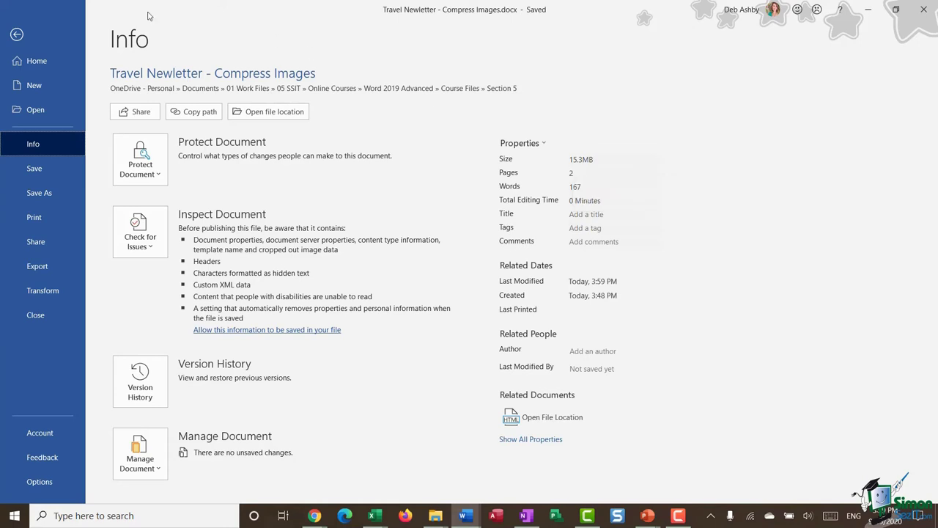
{"action": "left_click", "coordinate": [16, 34]}
{"action": "scroll", "coordinate": [617, 228], "scroll_direction": "down", "scroll_amount": 3}
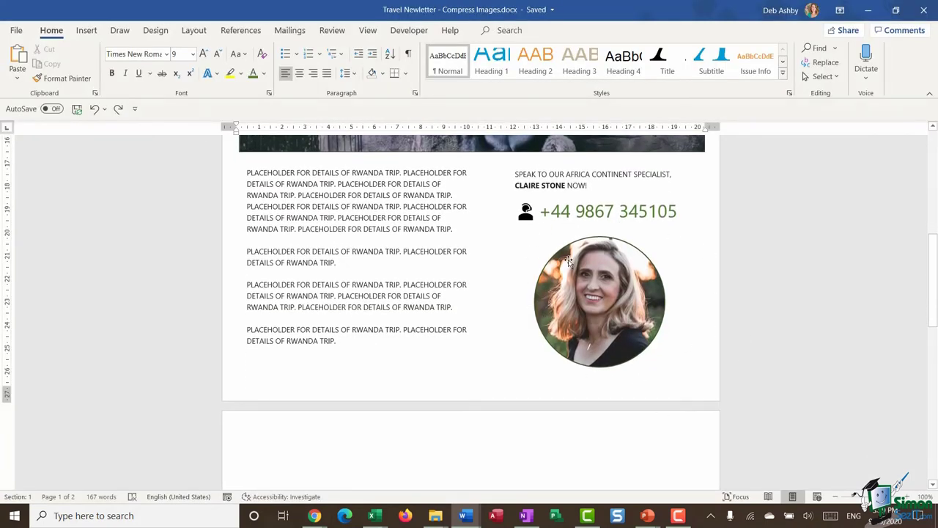
Step: From the round portrait photo, recompress all pictures at Print (220 ppi), deleting cropped areas
{"action": "left_click", "coordinate": [601, 272]}
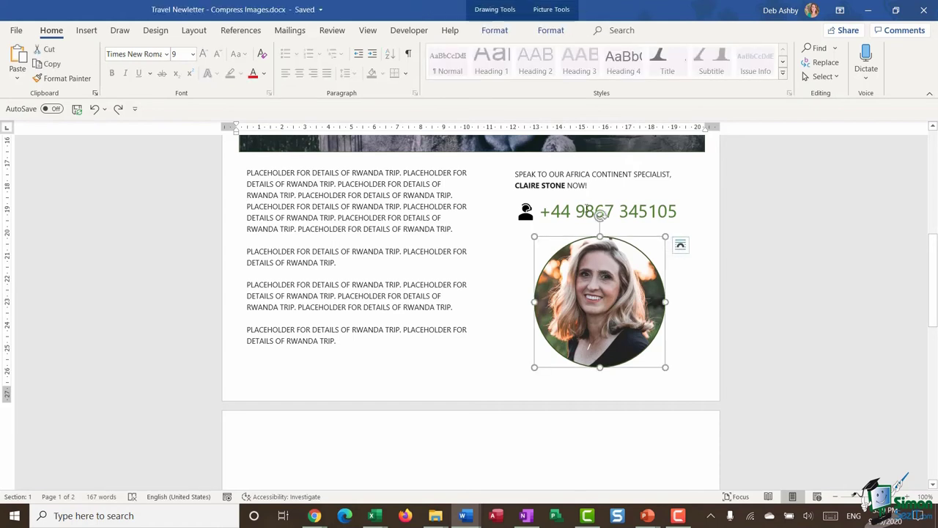
{"action": "left_click", "coordinate": [553, 33]}
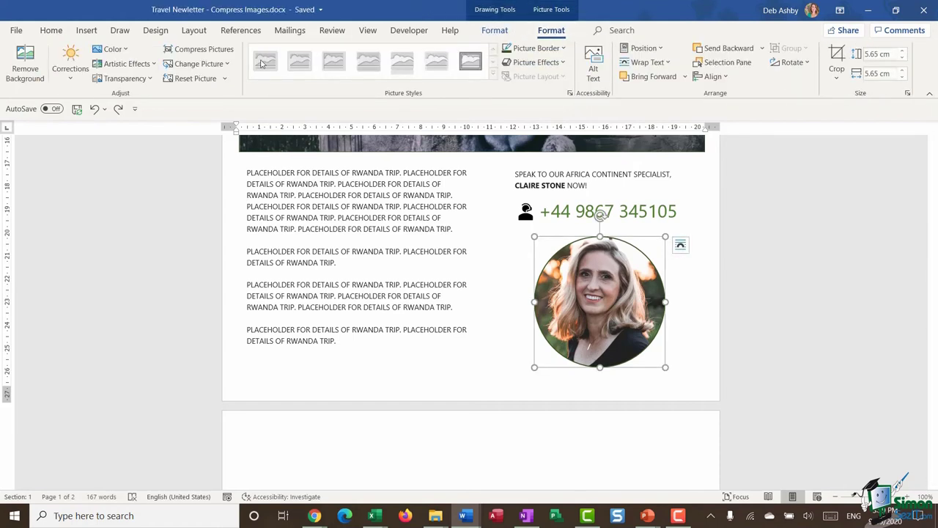
{"action": "left_click", "coordinate": [198, 53]}
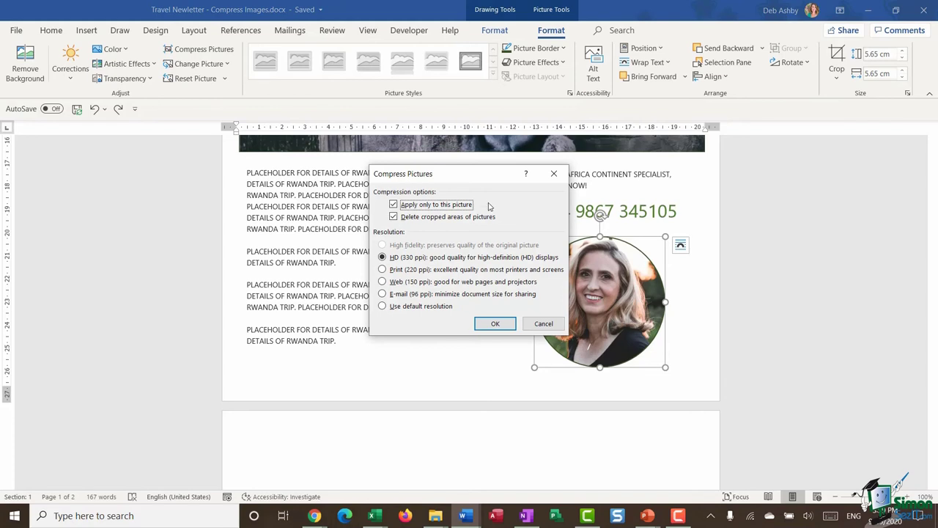
{"action": "left_click_drag", "start_coordinate": [473, 176], "coordinate": [360, 163]}
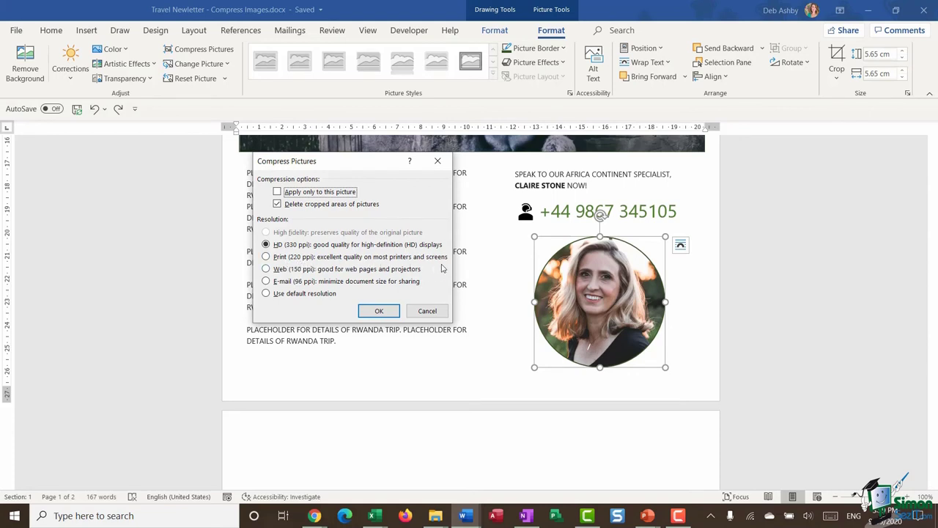
{"action": "left_click", "coordinate": [266, 258]}
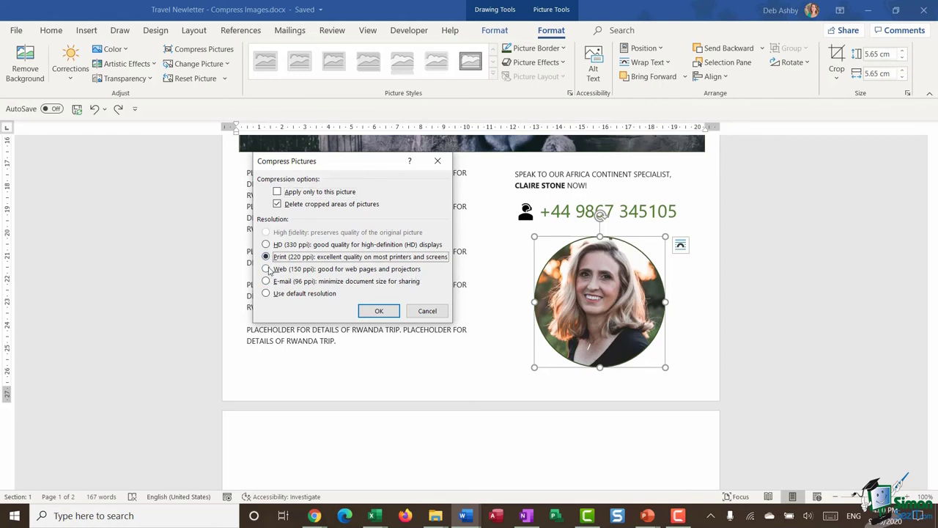
{"action": "left_click", "coordinate": [379, 311]}
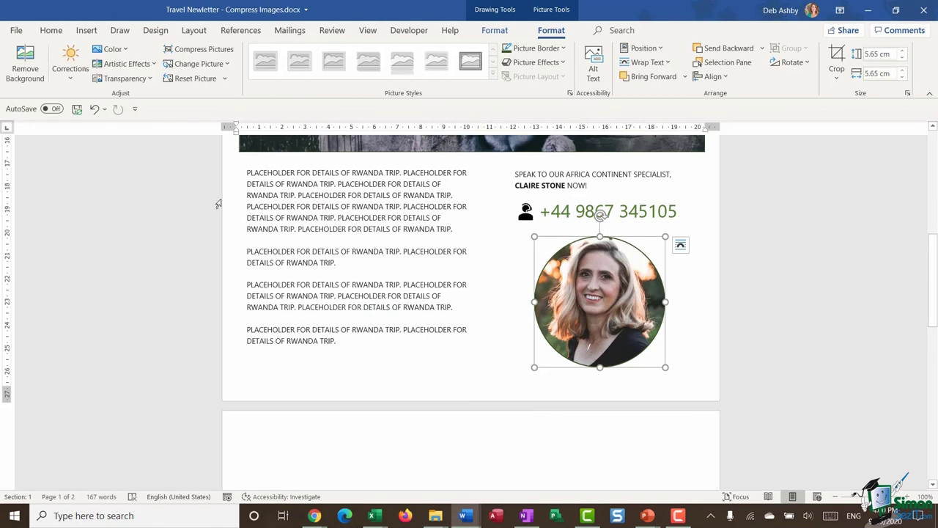
Step: Save the newsletter again and verify the Info page lists it at 12.7 MB
{"action": "left_click", "coordinate": [76, 108]}
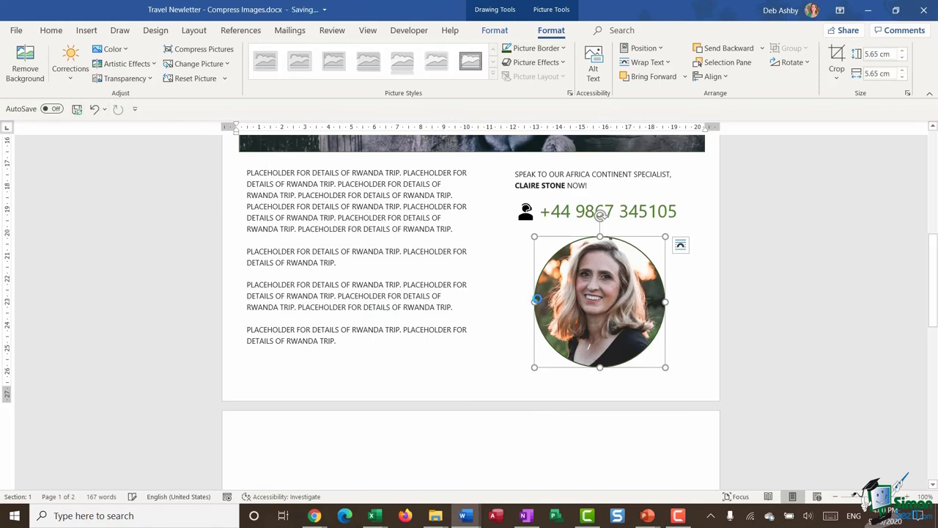
{"action": "left_click", "coordinate": [16, 30]}
{"action": "left_click", "coordinate": [36, 147]}
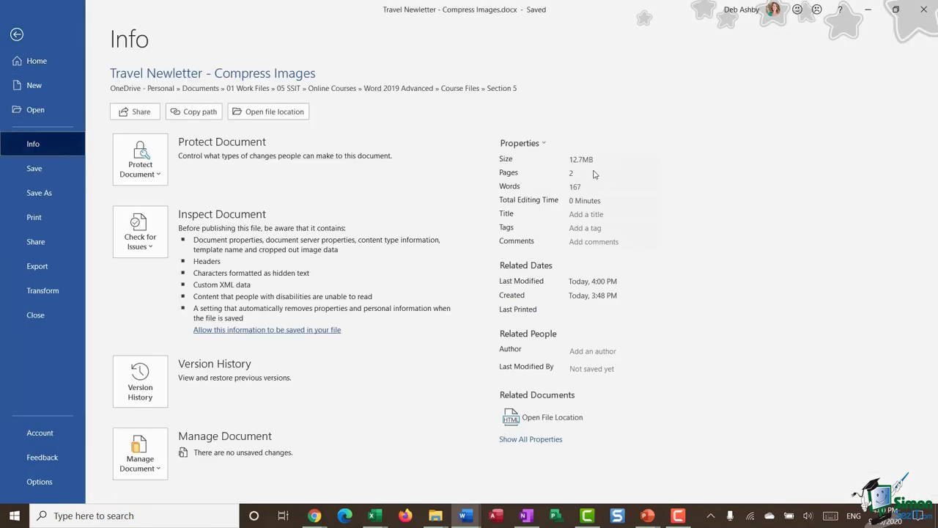
{"action": "left_click", "coordinate": [16, 35]}
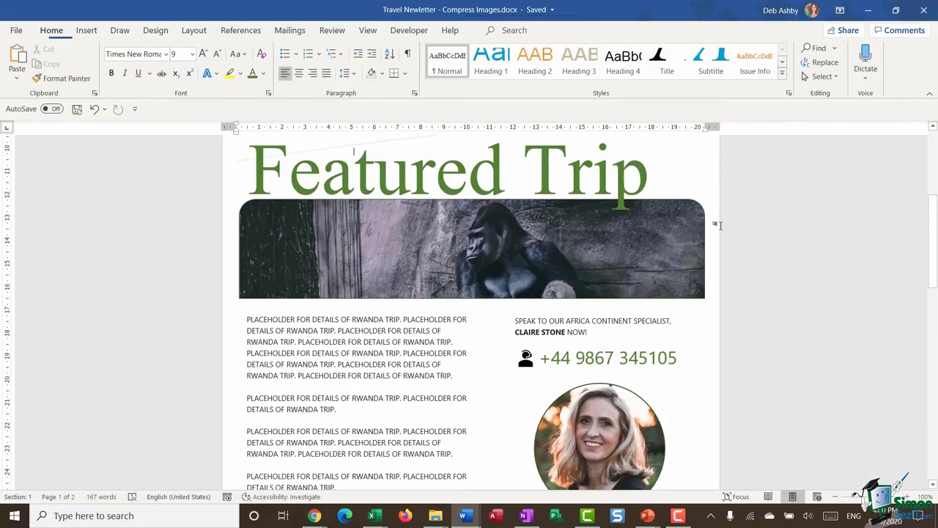
{"action": "scroll", "coordinate": [669, 220], "scroll_direction": "up", "scroll_amount": 5}
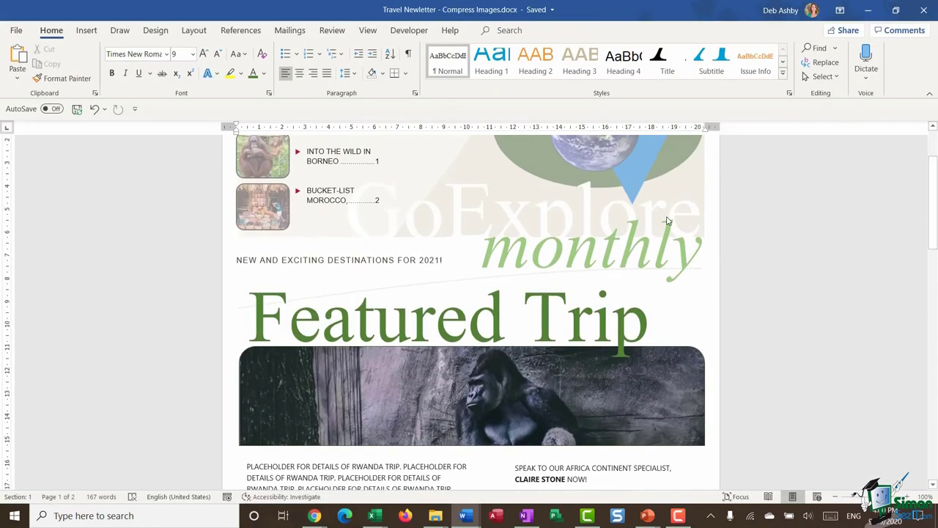